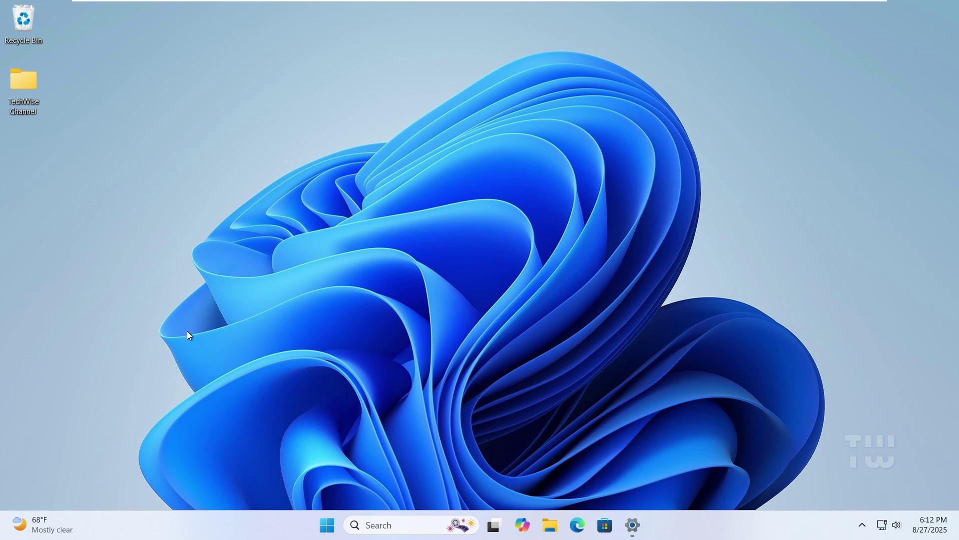
- Inspect the display adapter's properties through Display settings' advanced display information
{"action": "right_click", "coordinate": [144, 257]}
{"action": "mouse_move", "coordinate": [168, 262]}
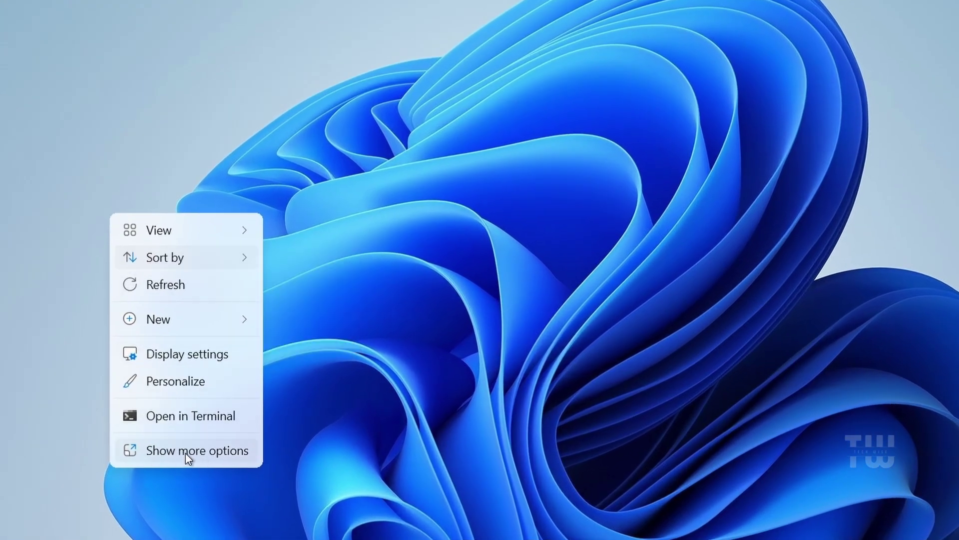
{"action": "left_click", "coordinate": [184, 452]}
{"action": "left_click", "coordinate": [183, 361]}
{"action": "scroll", "coordinate": [320, 374], "scroll_direction": "down", "scroll_amount": 1}
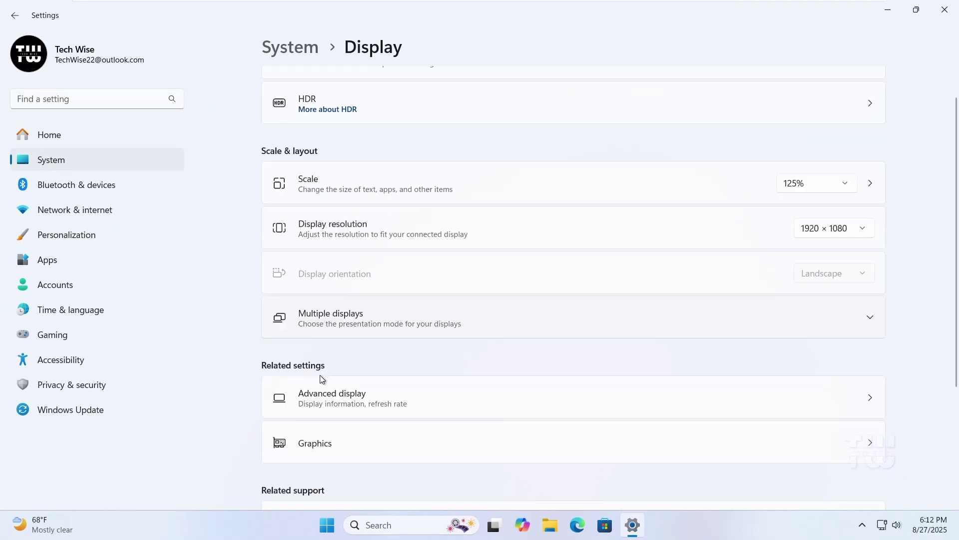
{"action": "scroll", "coordinate": [381, 320], "scroll_direction": "down", "scroll_amount": 3}
{"action": "left_click", "coordinate": [379, 248]}
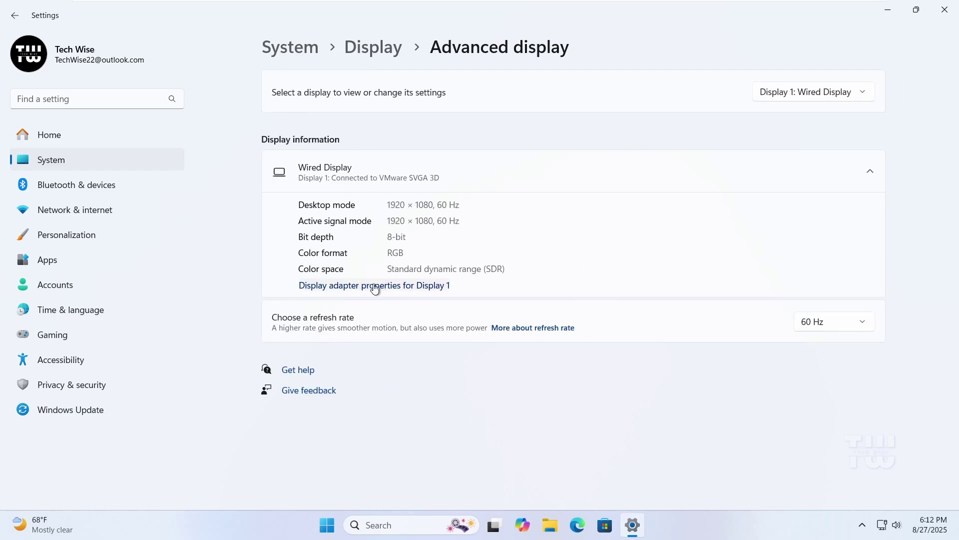
{"action": "left_click", "coordinate": [364, 290]}
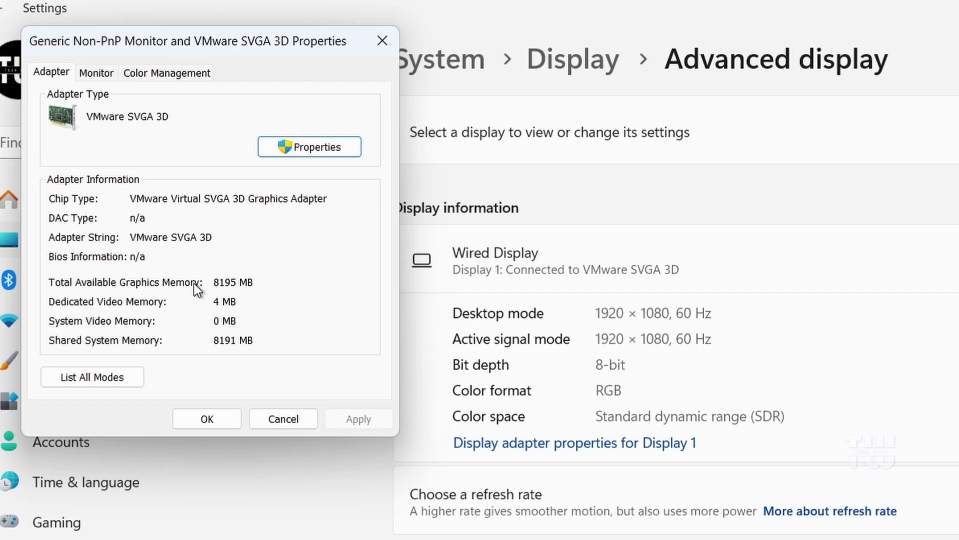
{"action": "left_click", "coordinate": [382, 41]}
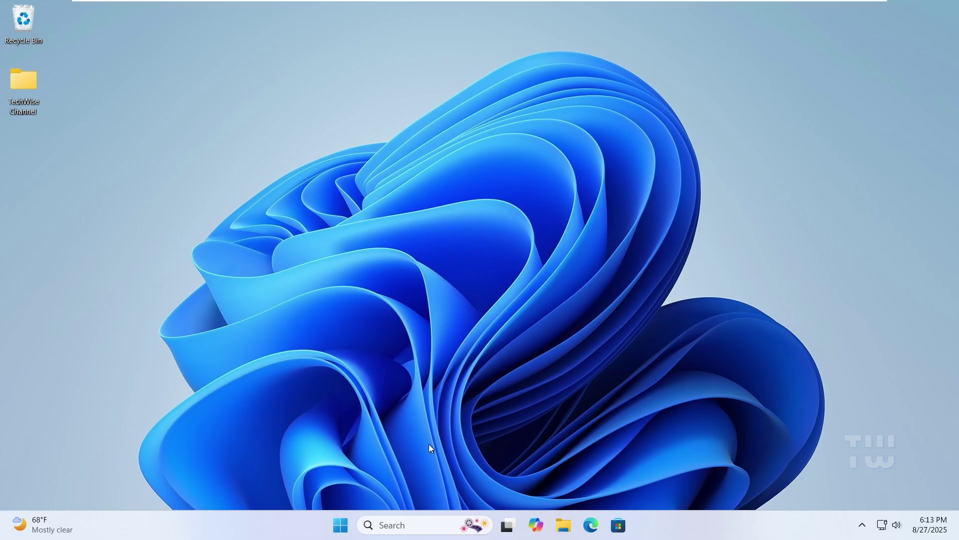
- From the restore-point settings, start a new restore point described as 'Before Memory Increase'
{"action": "left_click", "coordinate": [401, 522]}
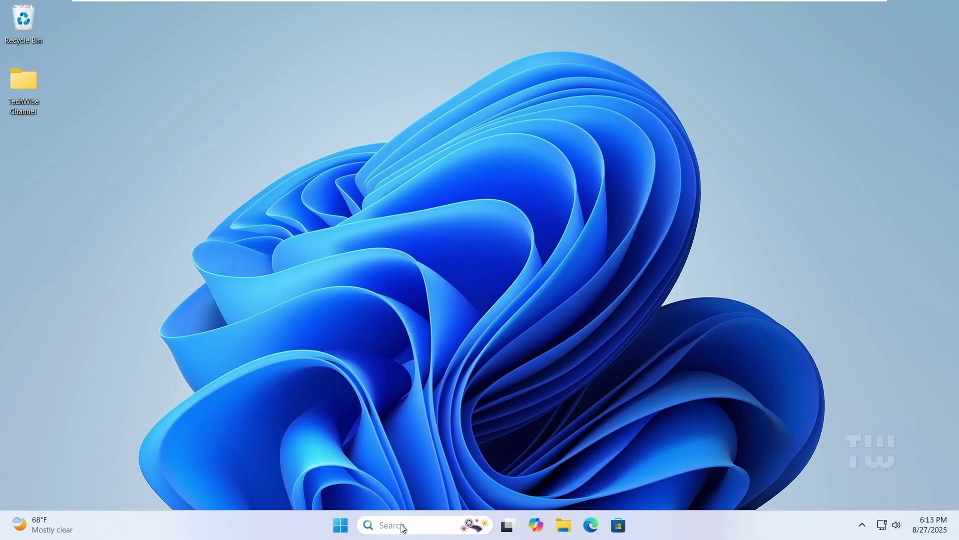
{"action": "type", "text": "cre"}
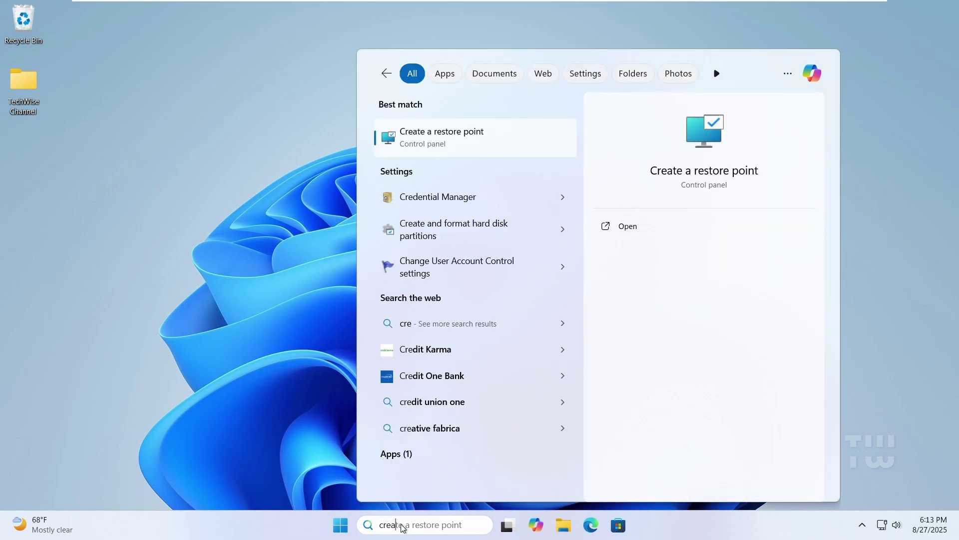
{"action": "type", "text": "ate"}
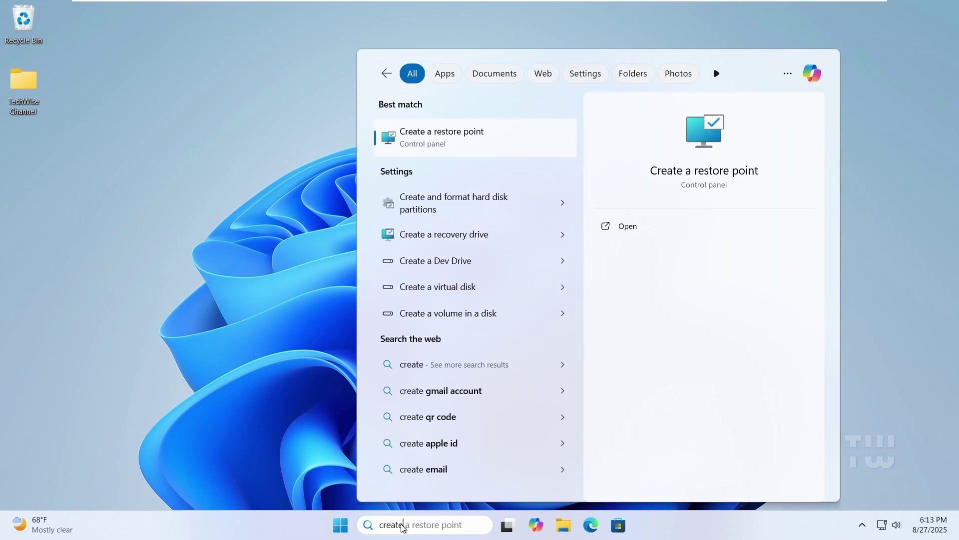
{"action": "left_click", "coordinate": [450, 149]}
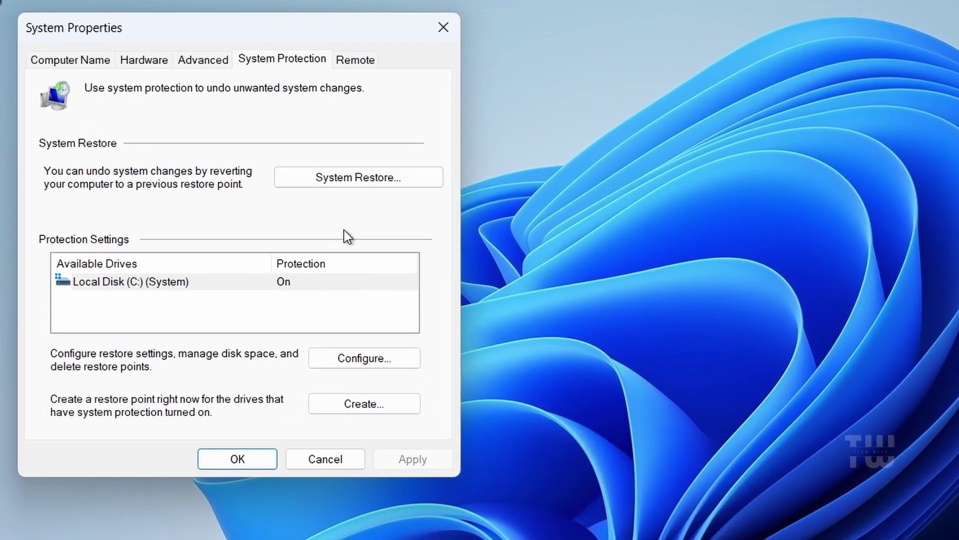
{"action": "left_click", "coordinate": [364, 403]}
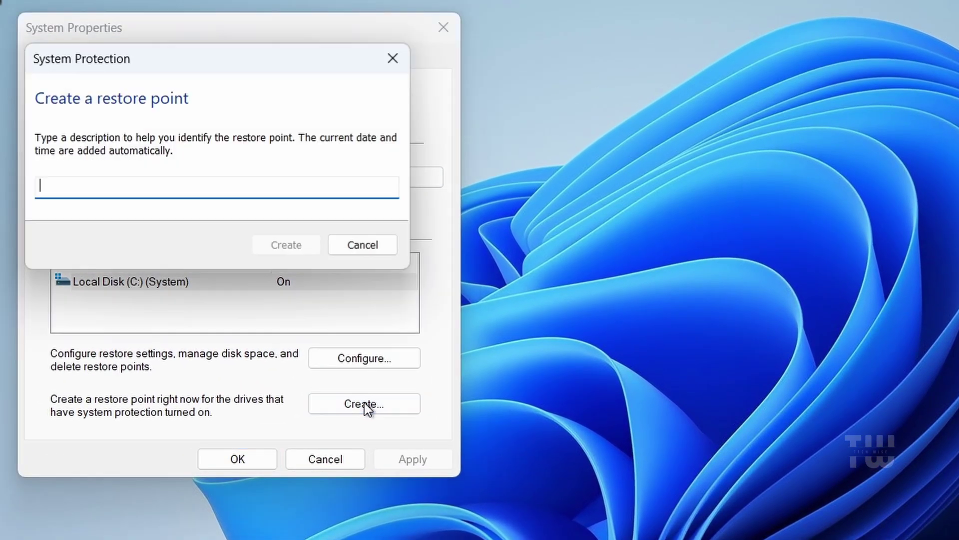
{"action": "type", "text": "Before"}
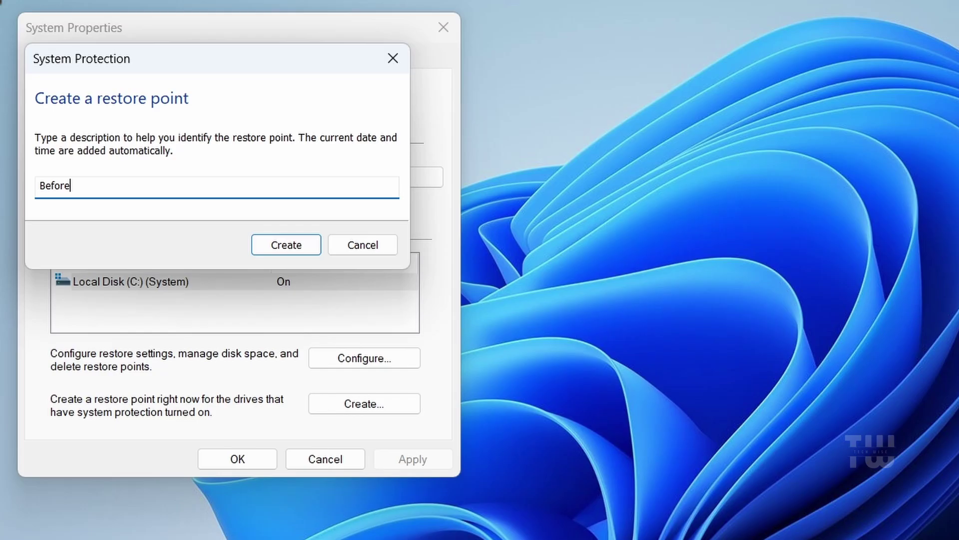
{"action": "type", "text": " Memory"}
{"action": "type", "text": " In"}
{"action": "type", "text": "crease"}
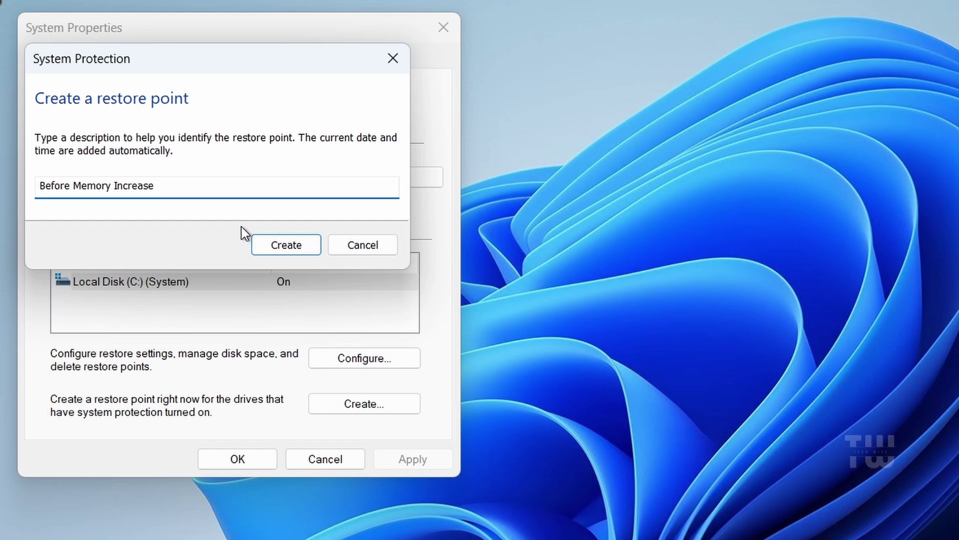
- Create the 'Before Memory Increase' restore point, verify it in System Restore, then close System Properties
{"action": "left_click", "coordinate": [274, 244]}
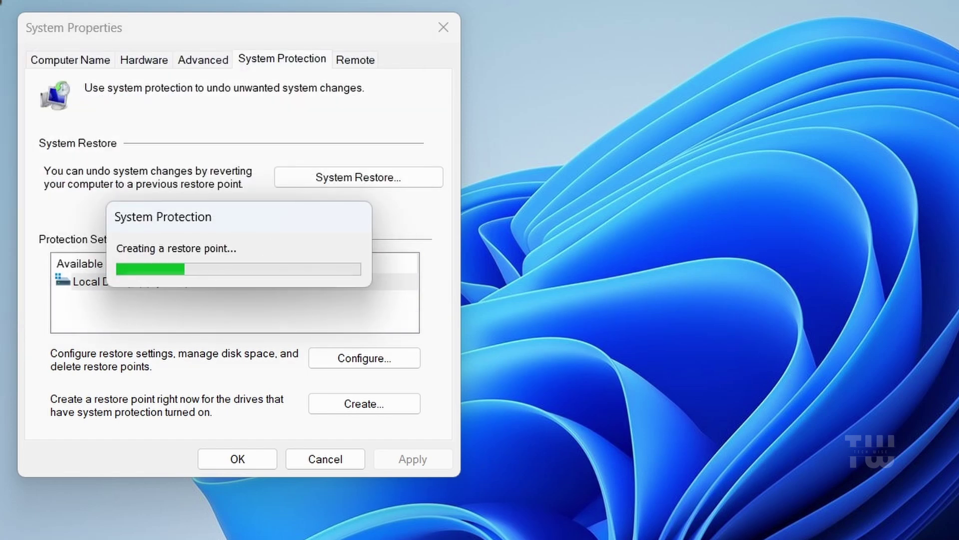
{"action": "left_click", "coordinate": [361, 259]}
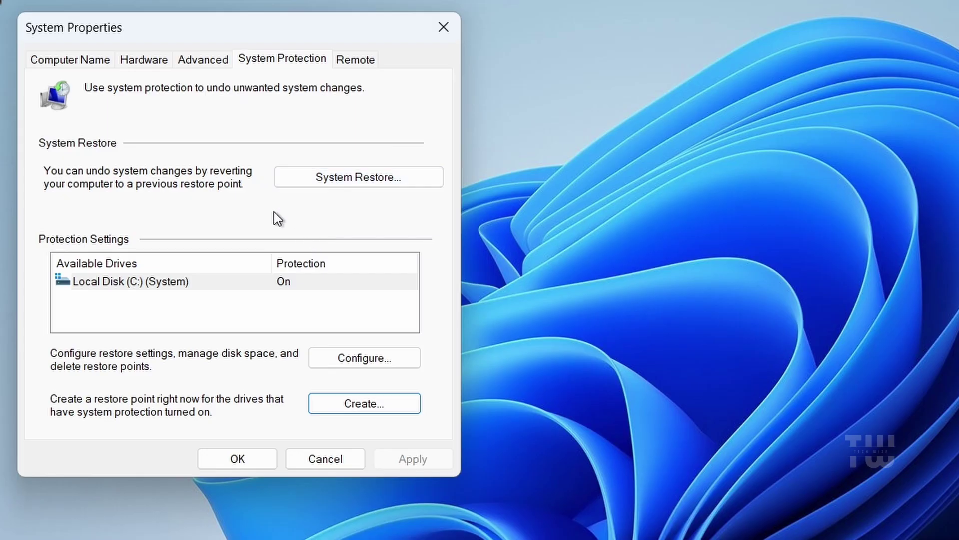
{"action": "left_click", "coordinate": [343, 180]}
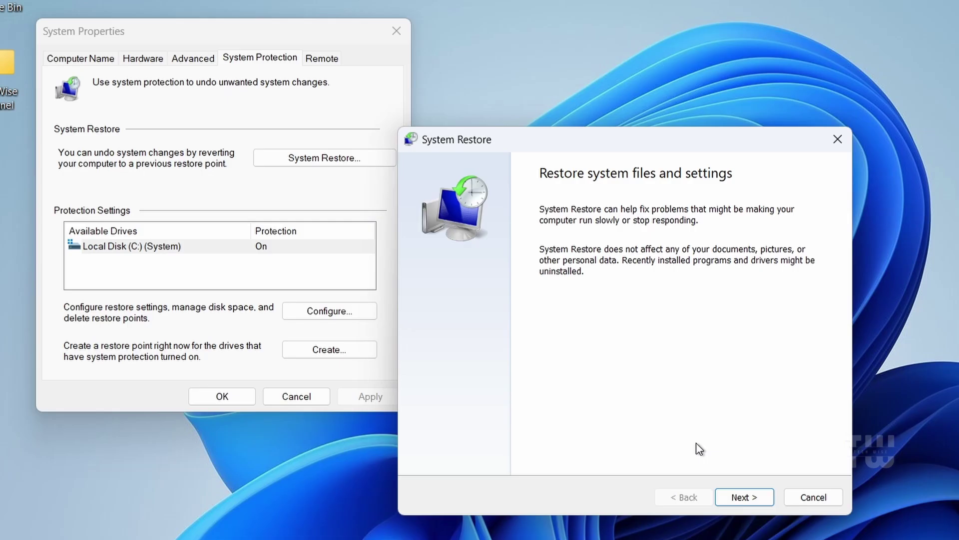
{"action": "left_click", "coordinate": [743, 496]}
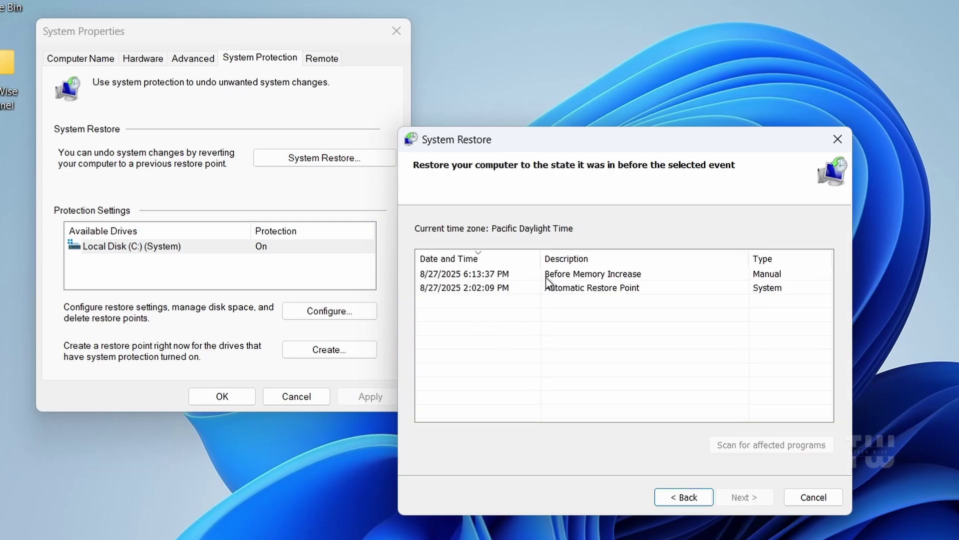
{"action": "left_click", "coordinate": [517, 276]}
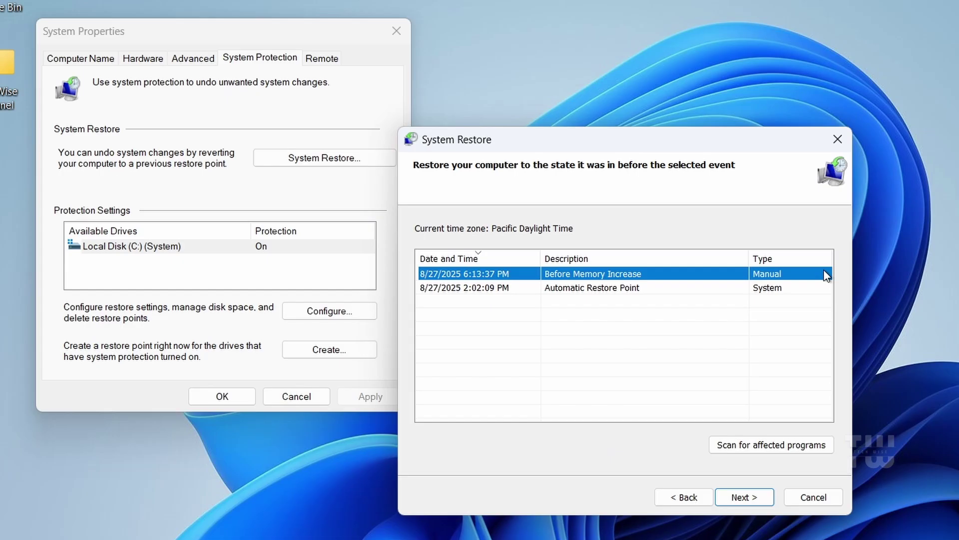
{"action": "left_click", "coordinate": [840, 139]}
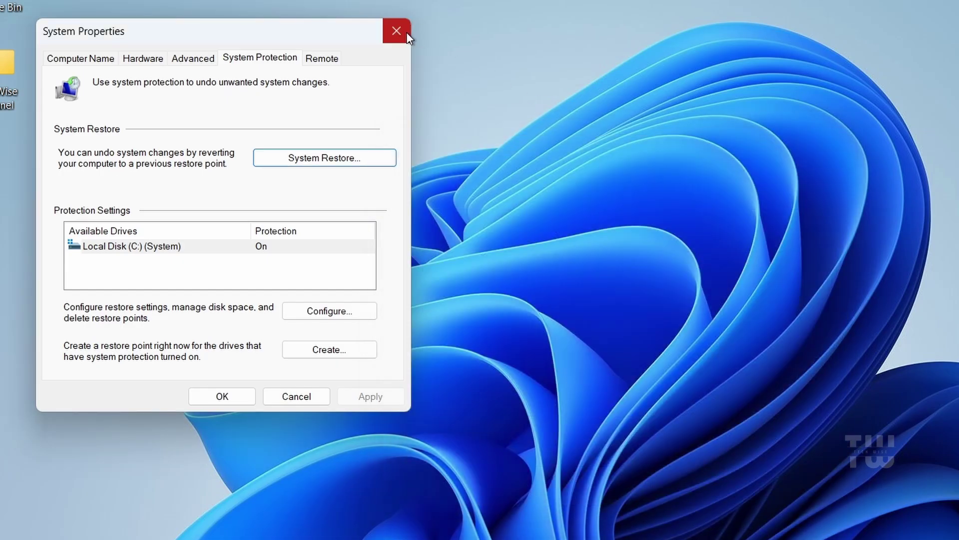
{"action": "left_click", "coordinate": [406, 32]}
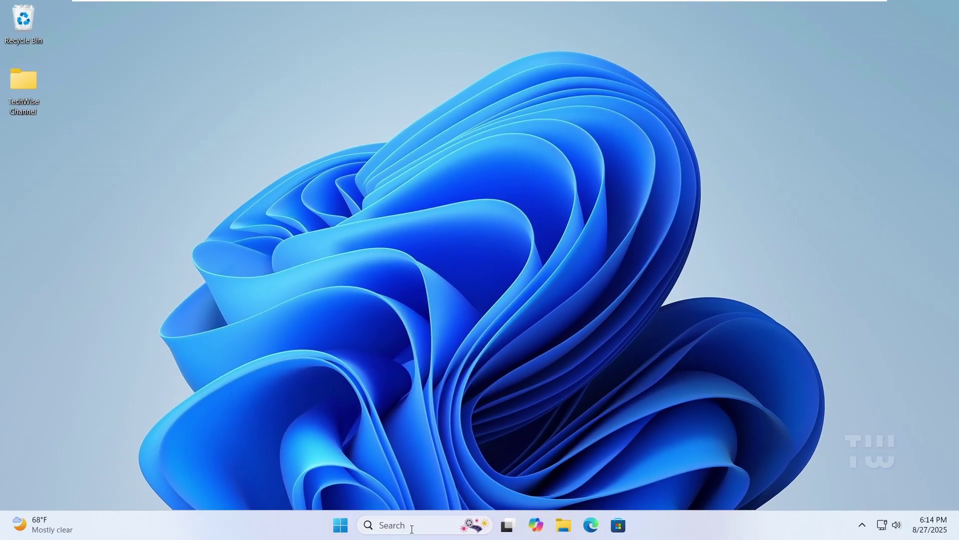
- Launch Registry Editor as administrator and approve the UAC prompt
{"action": "left_click", "coordinate": [412, 528]}
{"action": "type", "text": "regi"}
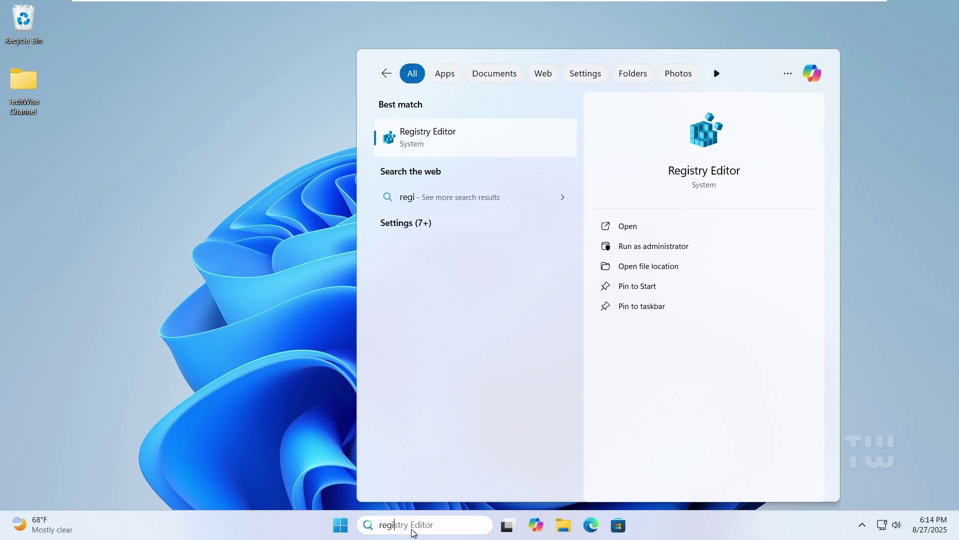
{"action": "right_click", "coordinate": [489, 137]}
{"action": "left_click", "coordinate": [561, 154]}
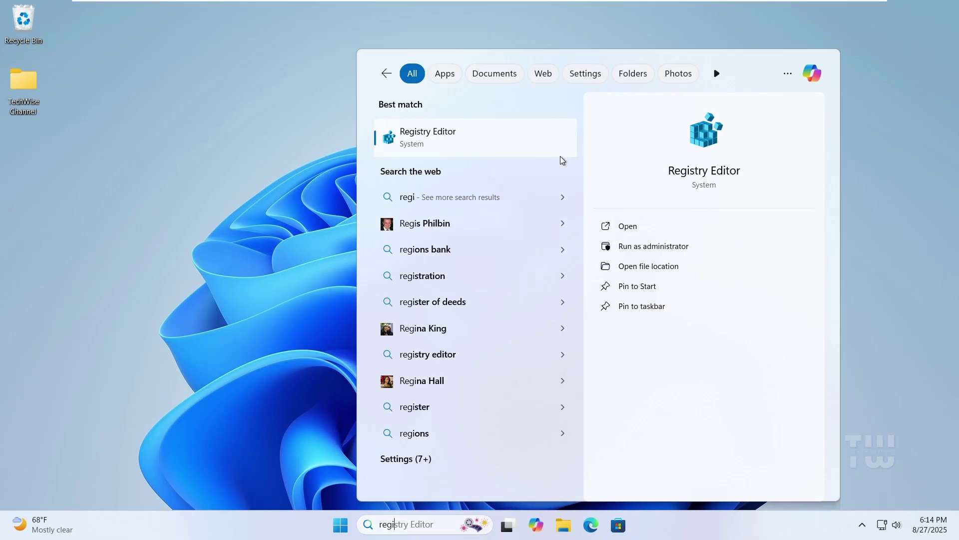
{"action": "left_click", "coordinate": [433, 359]}
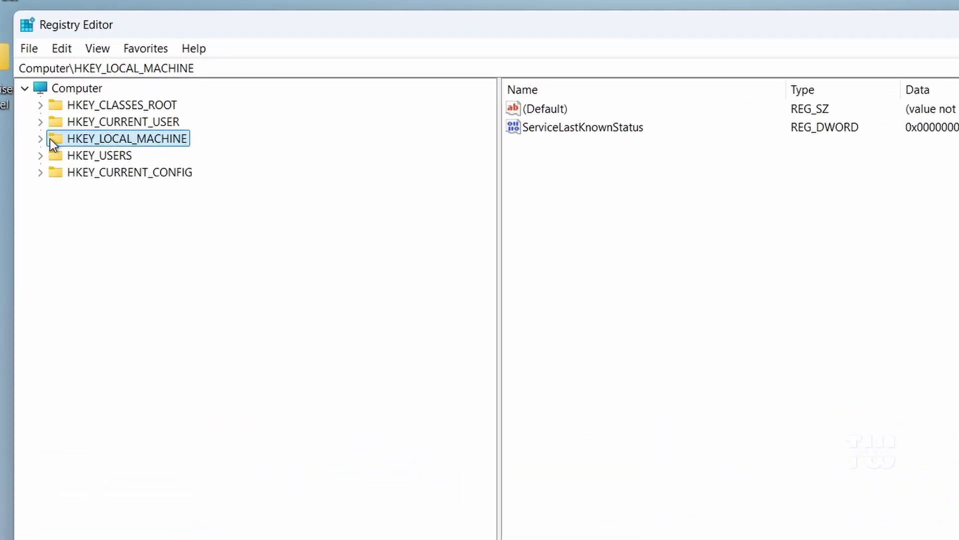
- Navigate to HKEY_LOCAL_MACHINE\SOFTWARE\Intel
{"action": "left_click", "coordinate": [40, 139]}
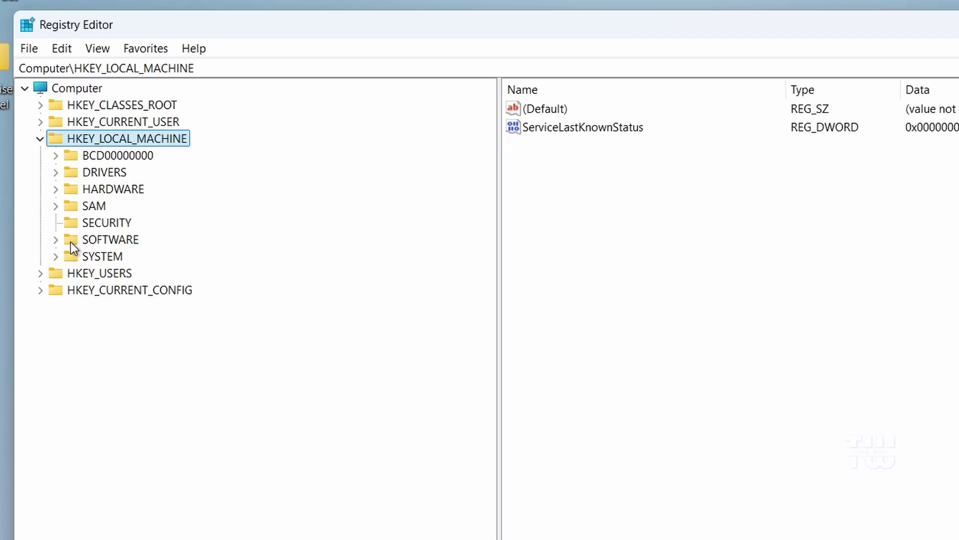
{"action": "left_click", "coordinate": [56, 240]}
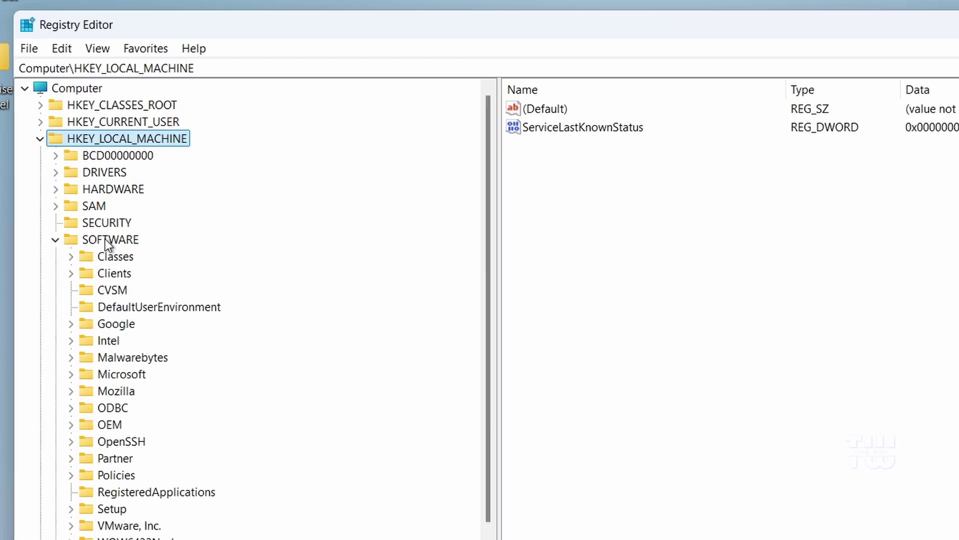
{"action": "left_click", "coordinate": [106, 342]}
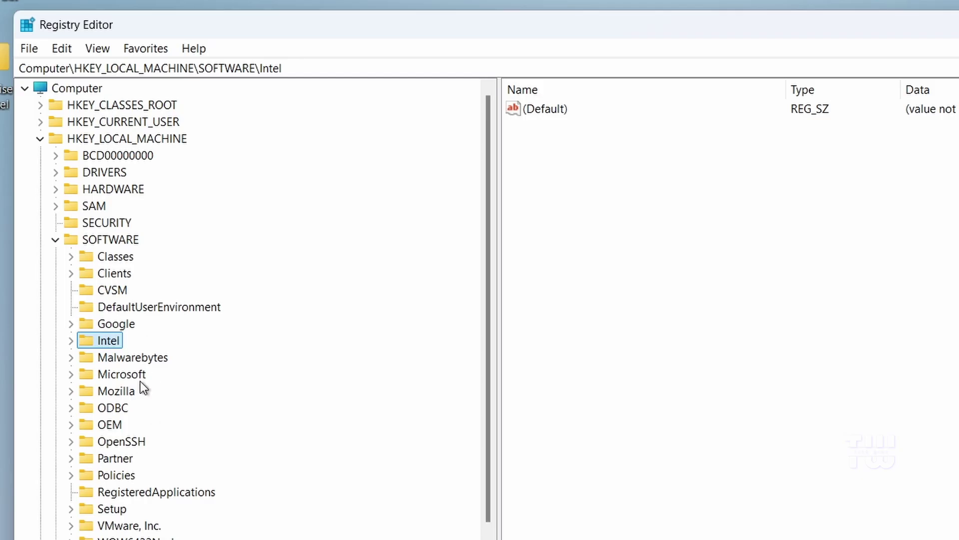
- Create a new key named GMM under HKLM\SOFTWARE\Intel
{"action": "right_click", "coordinate": [107, 341]}
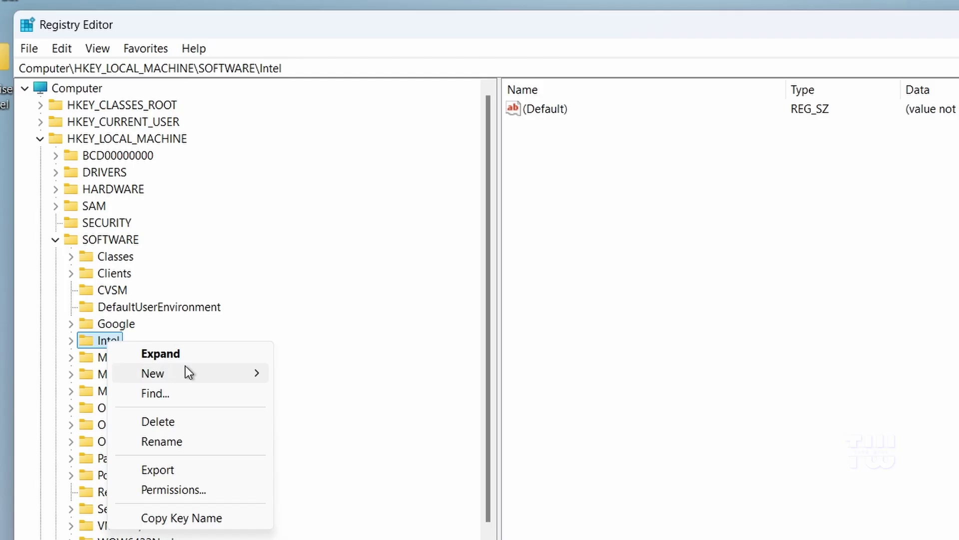
{"action": "mouse_move", "coordinate": [158, 374]}
{"action": "left_click", "coordinate": [311, 376]}
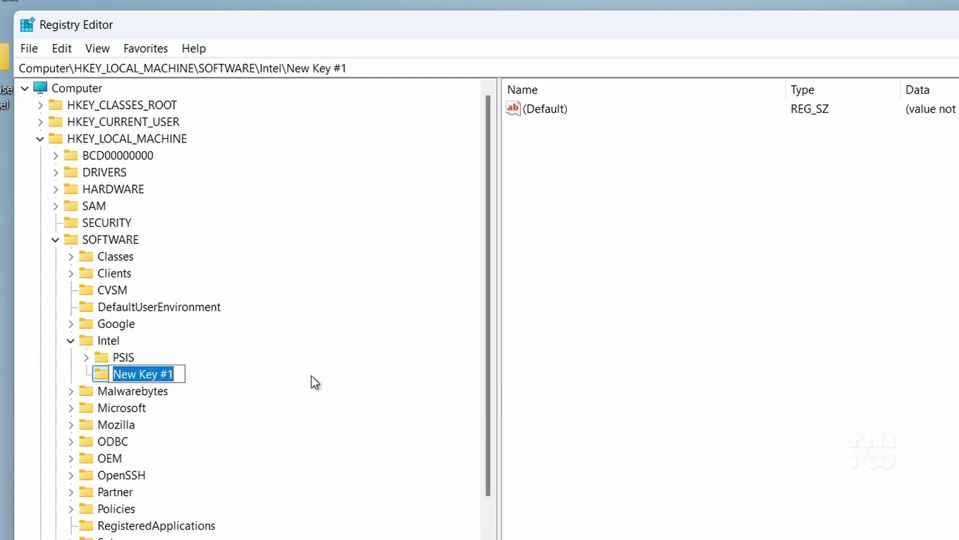
{"action": "type", "text": "GMM"}
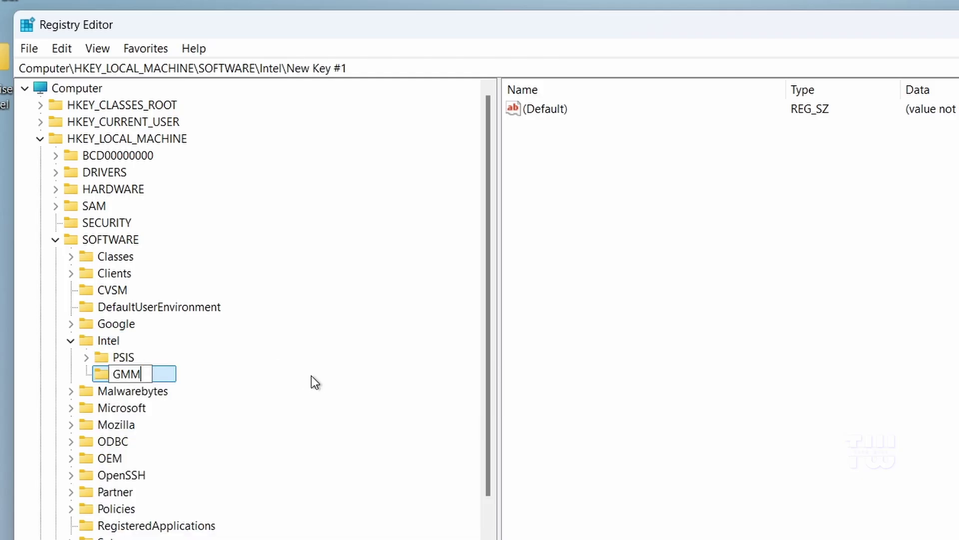
{"action": "key", "text": "Return"}
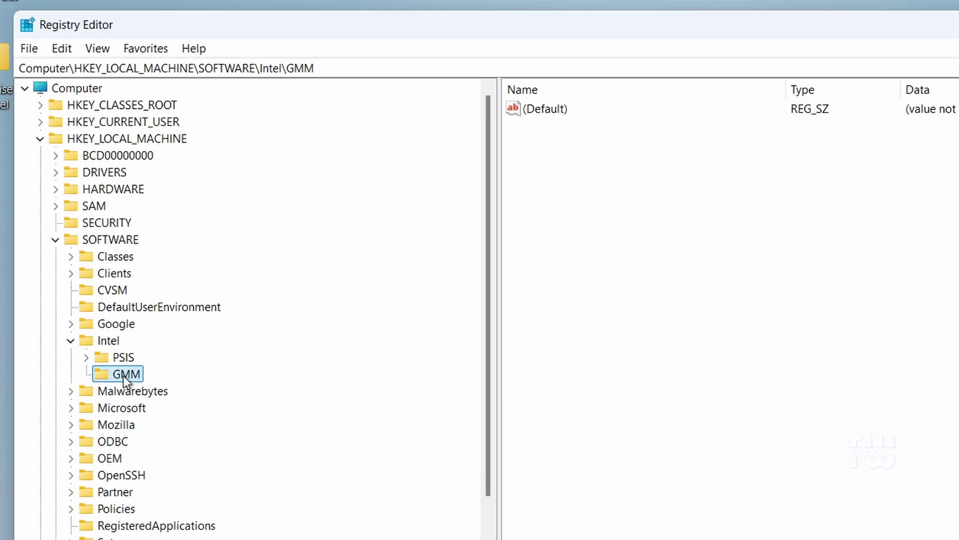
{"action": "right_click", "coordinate": [696, 286]}
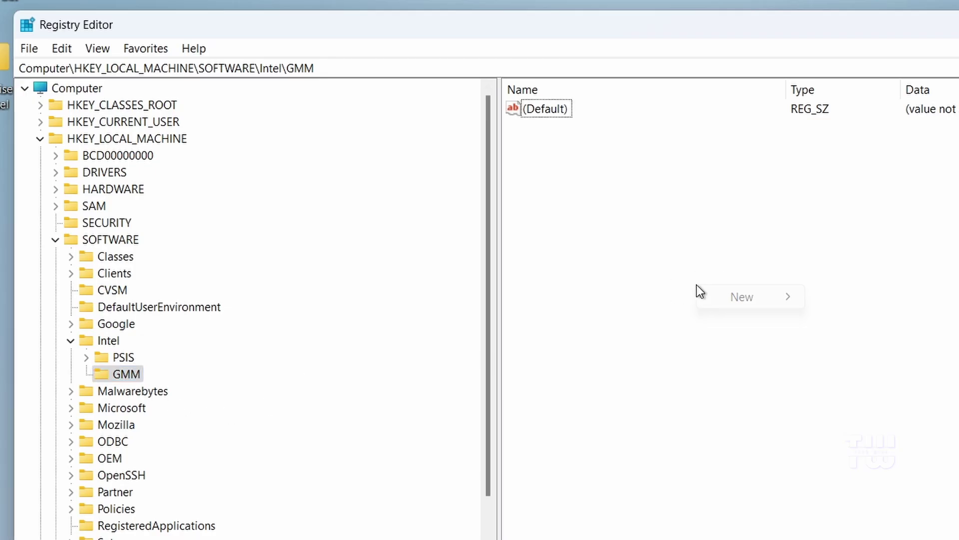
{"action": "mouse_move", "coordinate": [746, 297]}
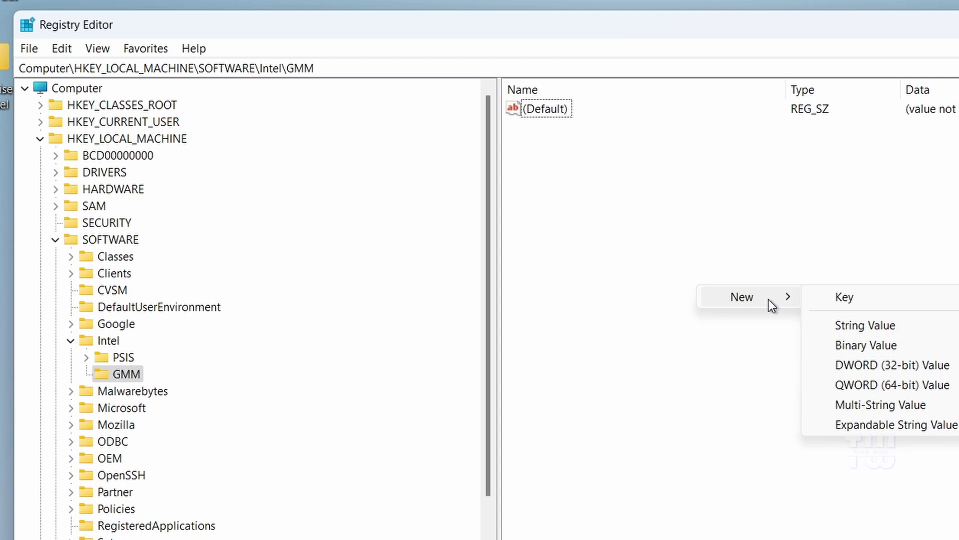
- Add a DWORD (32-bit) value DedicatedSegmentSize to GMM and set its base to Decimal
{"action": "left_click", "coordinate": [909, 369]}
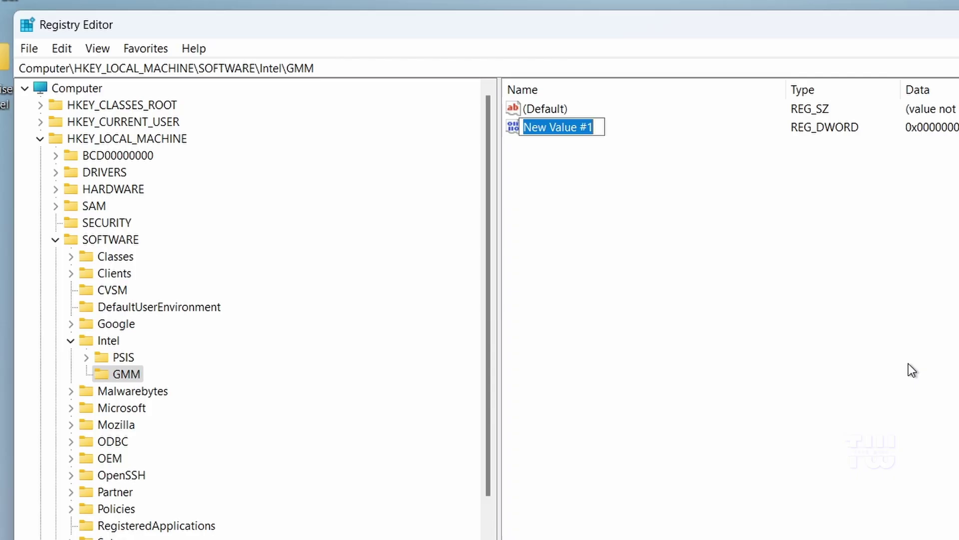
{"action": "type", "text": "Dedica"}
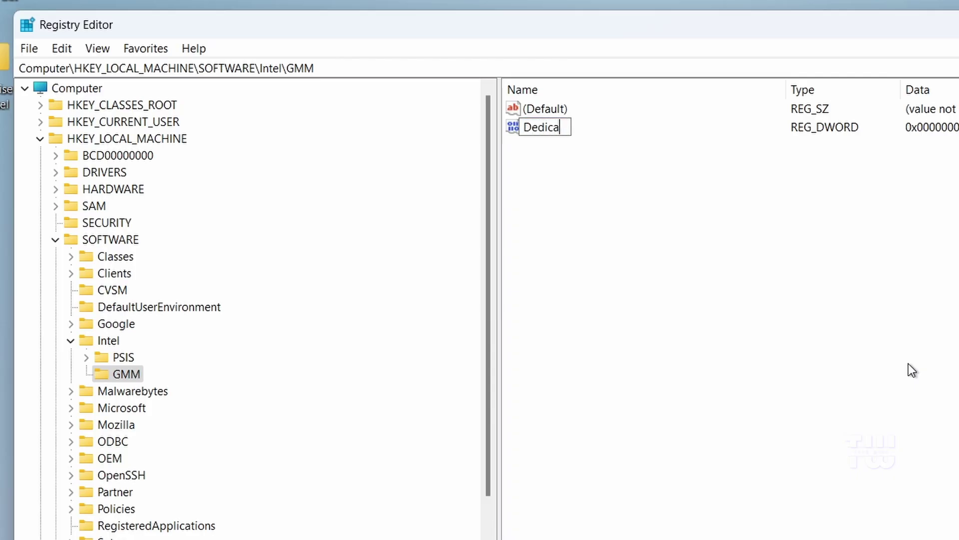
{"action": "type", "text": "tedSeg"}
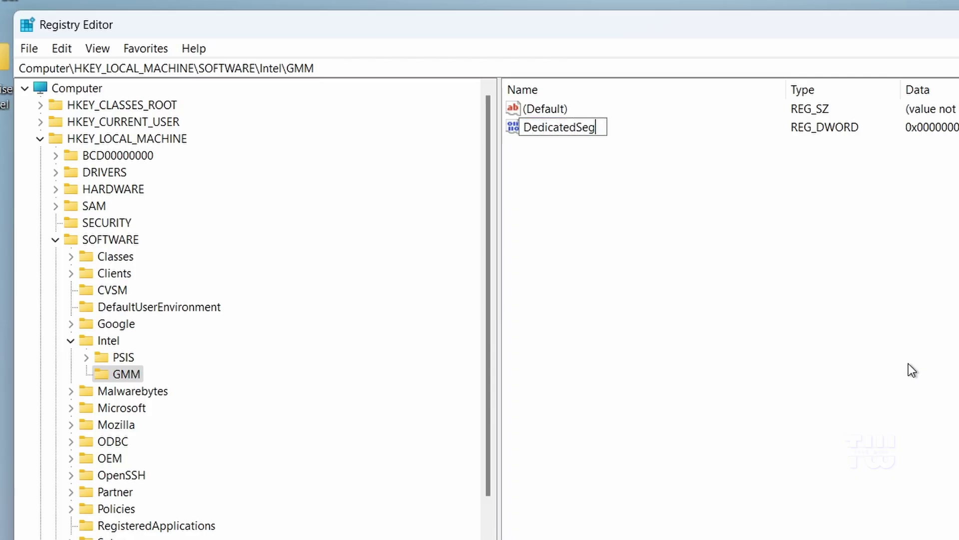
{"action": "type", "text": "e"}
{"action": "key", "text": "BackSpace"}
{"action": "type", "text": "men"}
{"action": "type", "text": "tSize"}
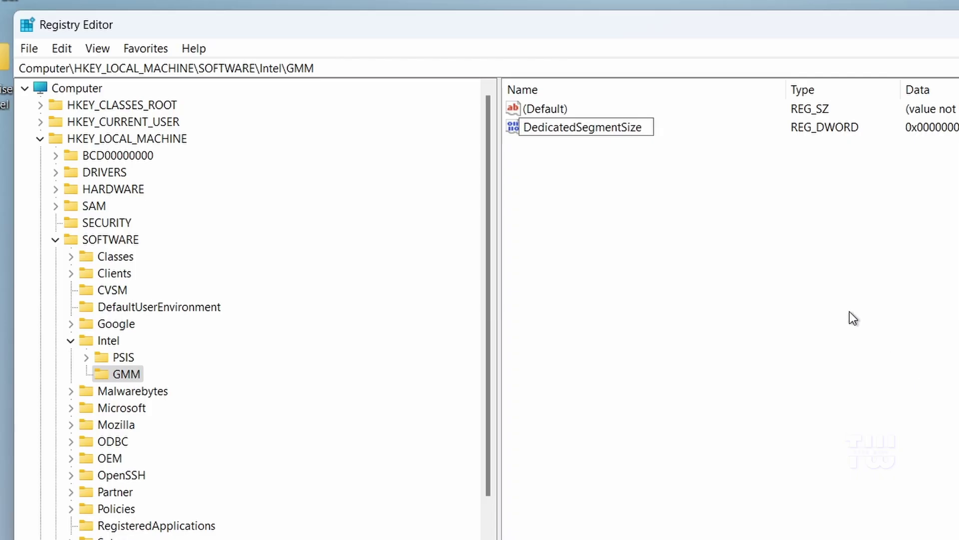
{"action": "key", "text": "Return"}
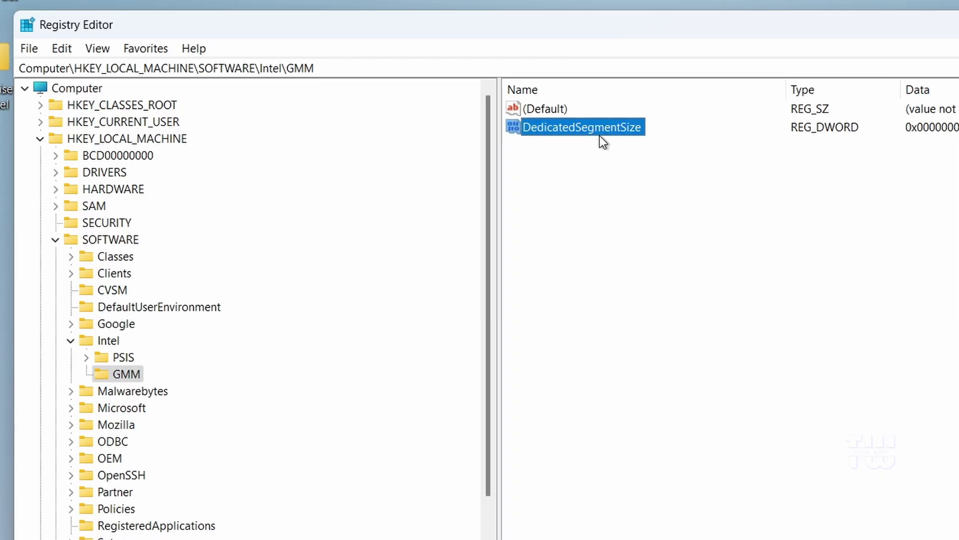
{"action": "double_click", "coordinate": [601, 131]}
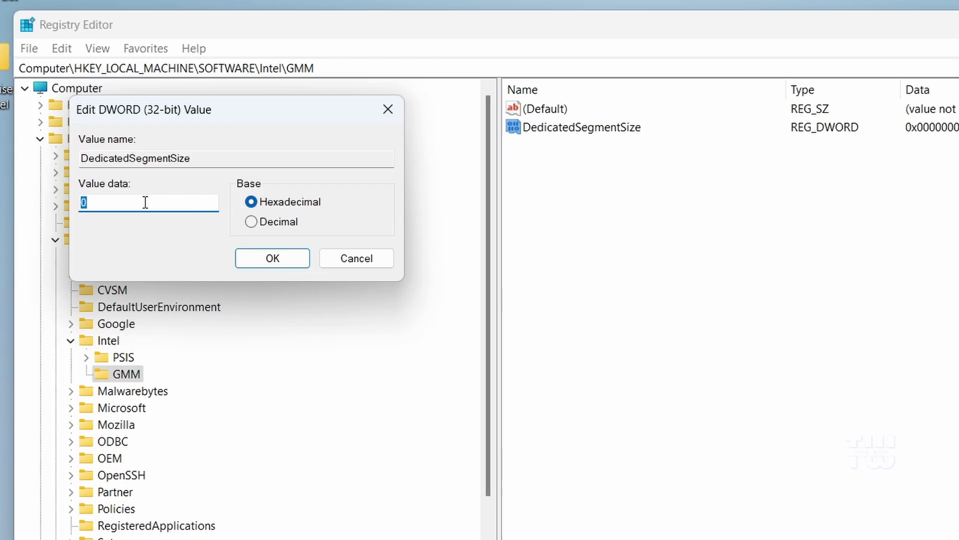
{"action": "left_click", "coordinate": [251, 221]}
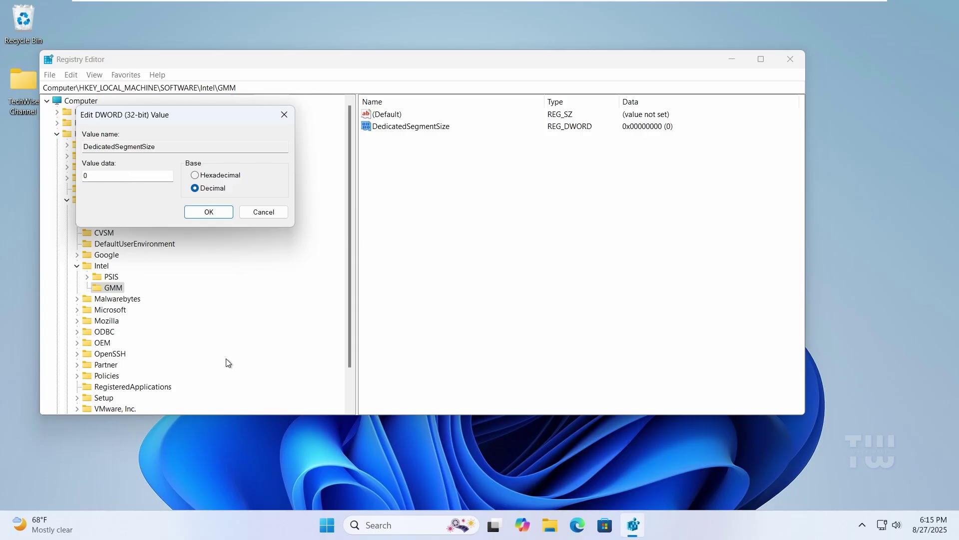
- Confirm in System Information that installed physical memory is 16.0 GB
{"action": "left_click", "coordinate": [386, 525]}
{"action": "type", "text": "sys"}
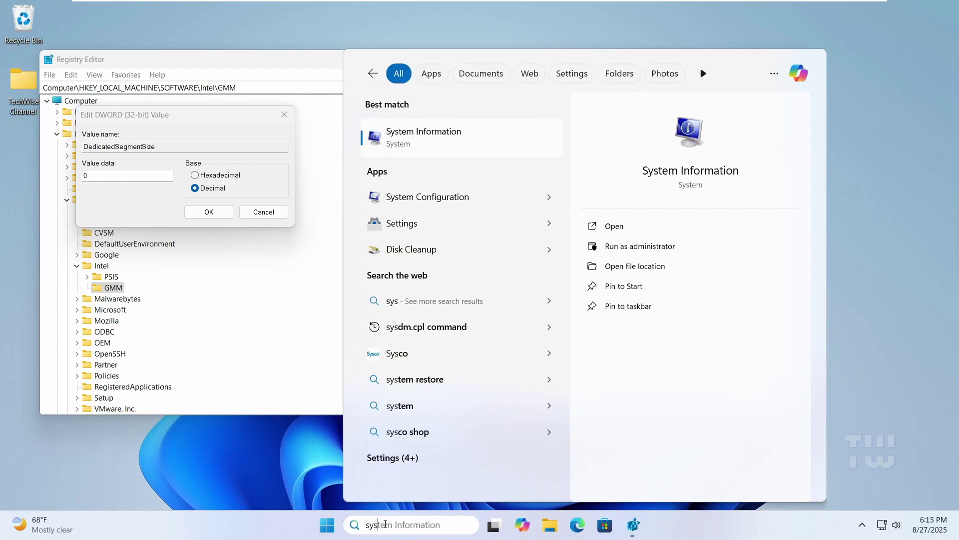
{"action": "type", "text": "inf"}
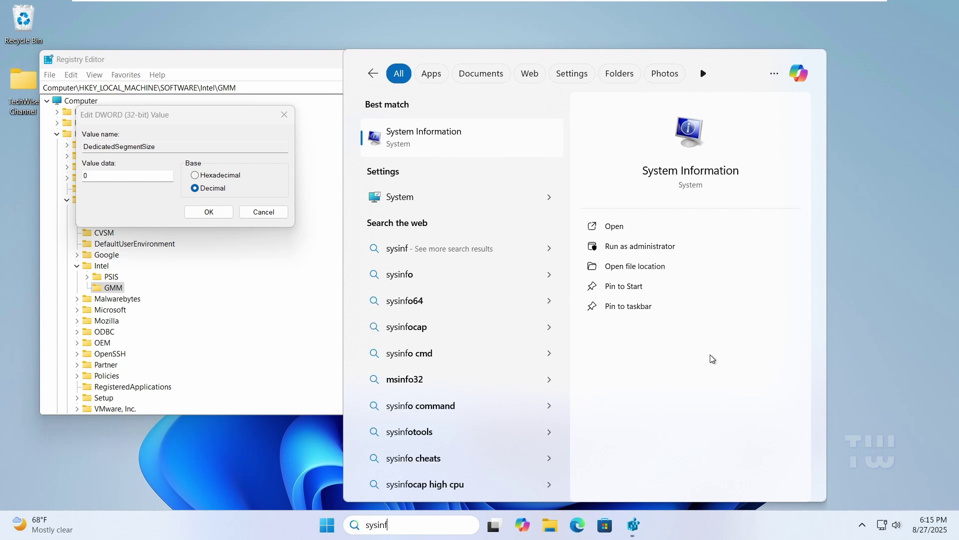
{"action": "left_click", "coordinate": [490, 146]}
{"action": "scroll", "coordinate": [494, 207], "scroll_direction": "down", "scroll_amount": 1}
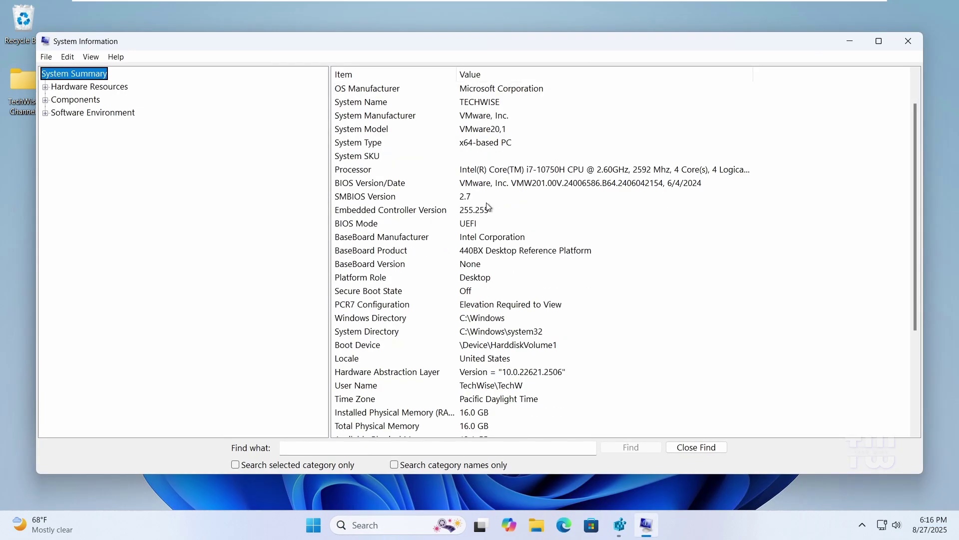
{"action": "scroll", "coordinate": [493, 207], "scroll_direction": "down", "scroll_amount": 3}
{"action": "scroll", "coordinate": [493, 206], "scroll_direction": "down", "scroll_amount": 1}
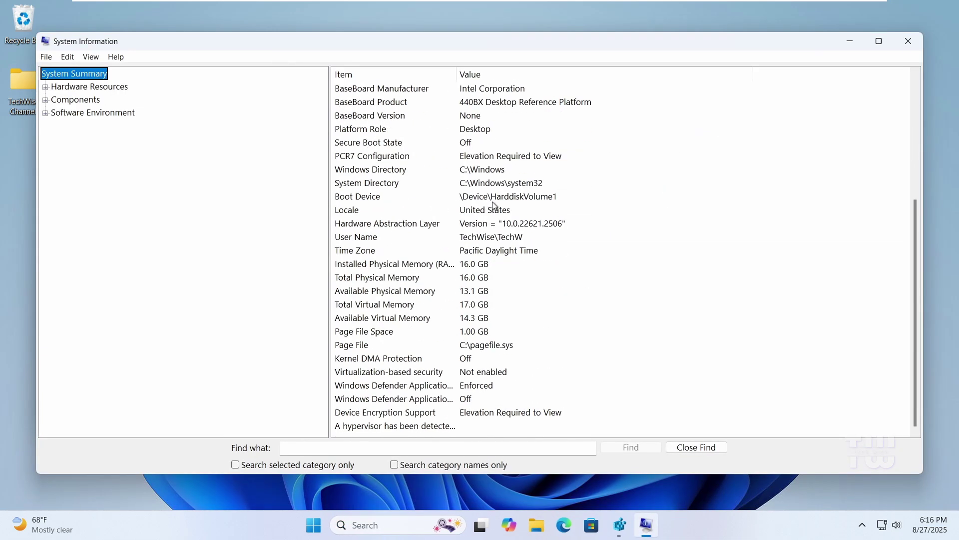
{"action": "left_click", "coordinate": [421, 263]}
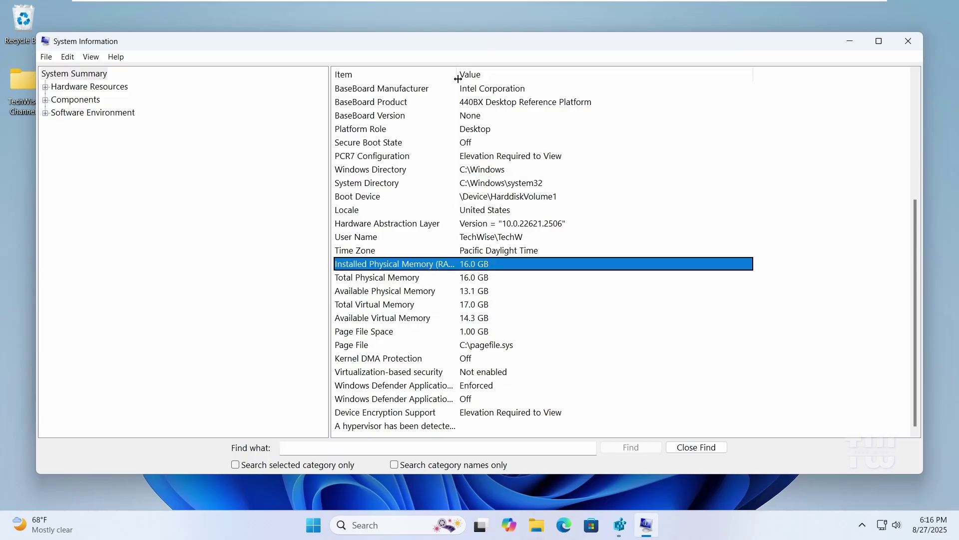
{"action": "left_click_drag", "start_coordinate": [458, 78], "coordinate": [499, 78]}
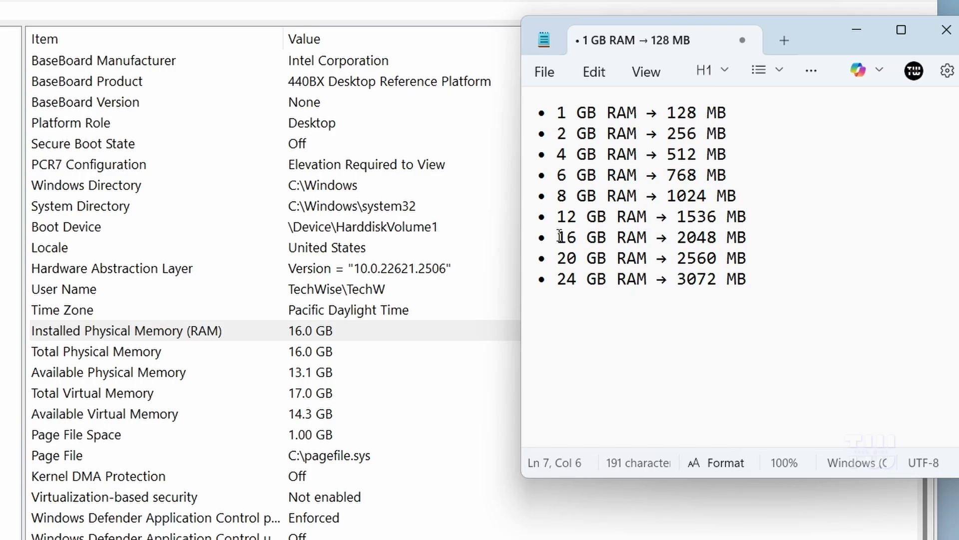
- Copy the 2048 MB figure paired with 16 GB from the notes
{"action": "left_click_drag", "start_coordinate": [677, 203], "coordinate": [751, 203]}
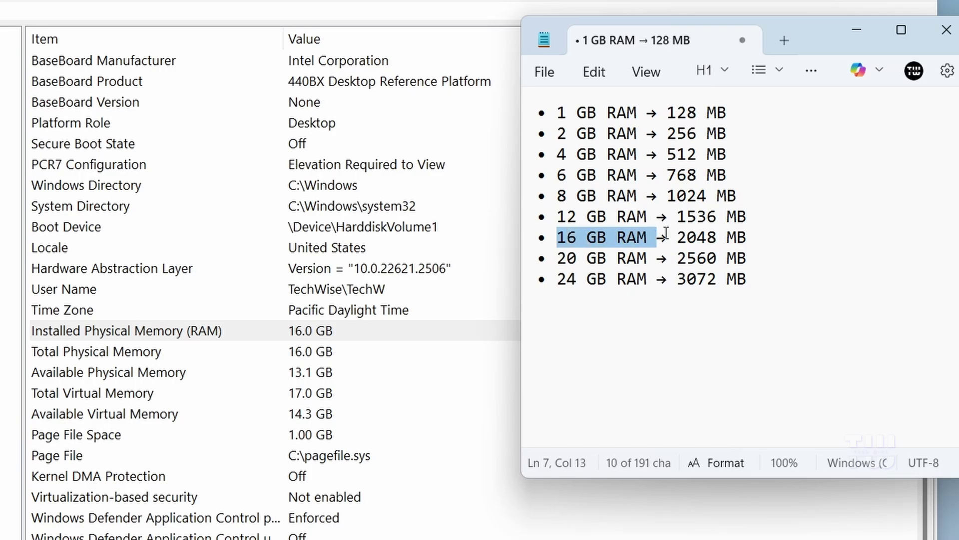
{"action": "double_click", "coordinate": [696, 237]}
{"action": "right_click", "coordinate": [697, 242]}
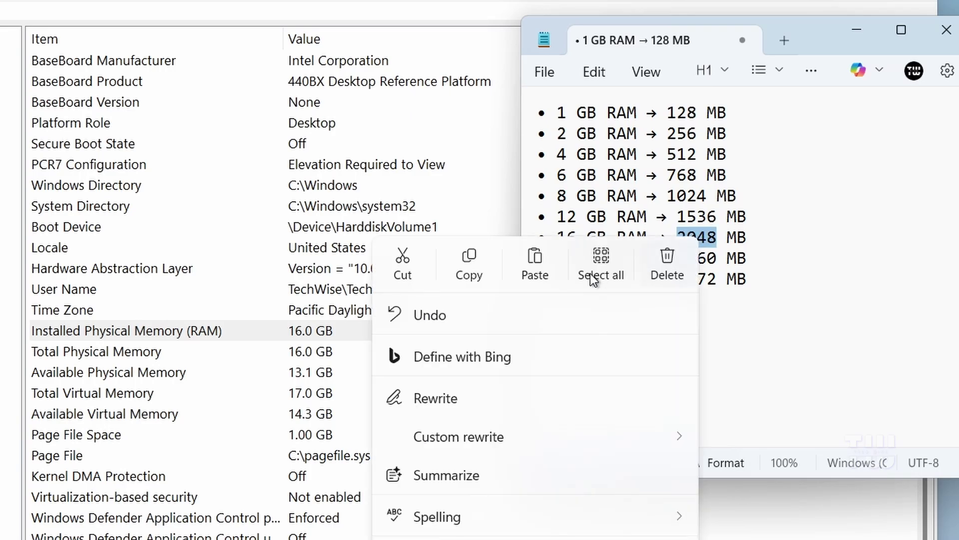
{"action": "left_click", "coordinate": [478, 260]}
- Set DedicatedSegmentSize data to 2048, close Registry Editor and restart the PC
{"action": "left_click", "coordinate": [856, 30]}
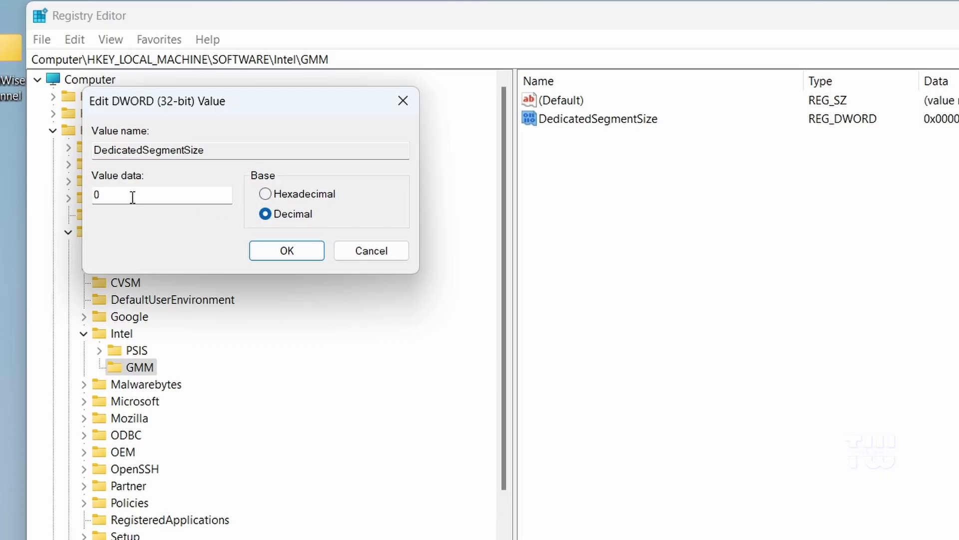
{"action": "left_click", "coordinate": [132, 196]}
{"action": "type", "text": "2048"}
{"action": "left_click", "coordinate": [301, 253]}
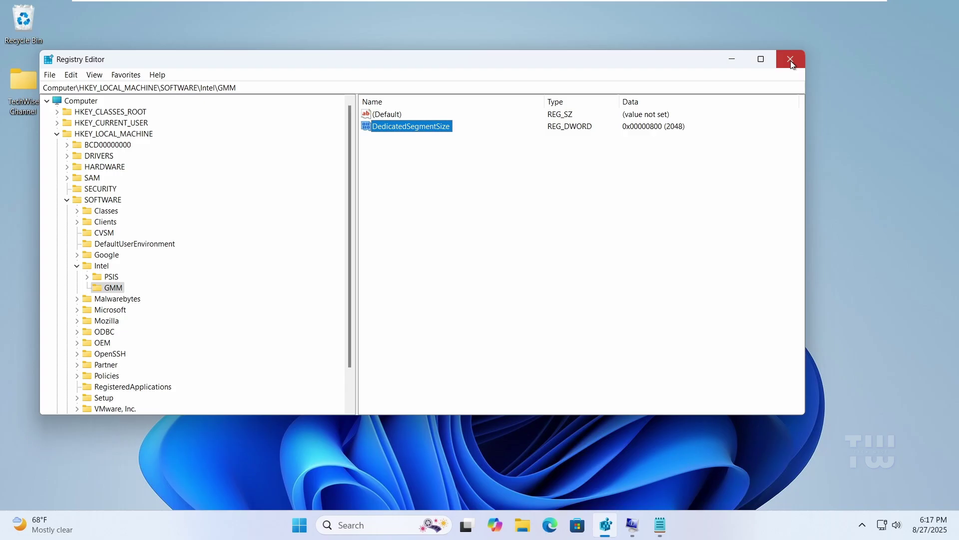
{"action": "left_click", "coordinate": [792, 63]}
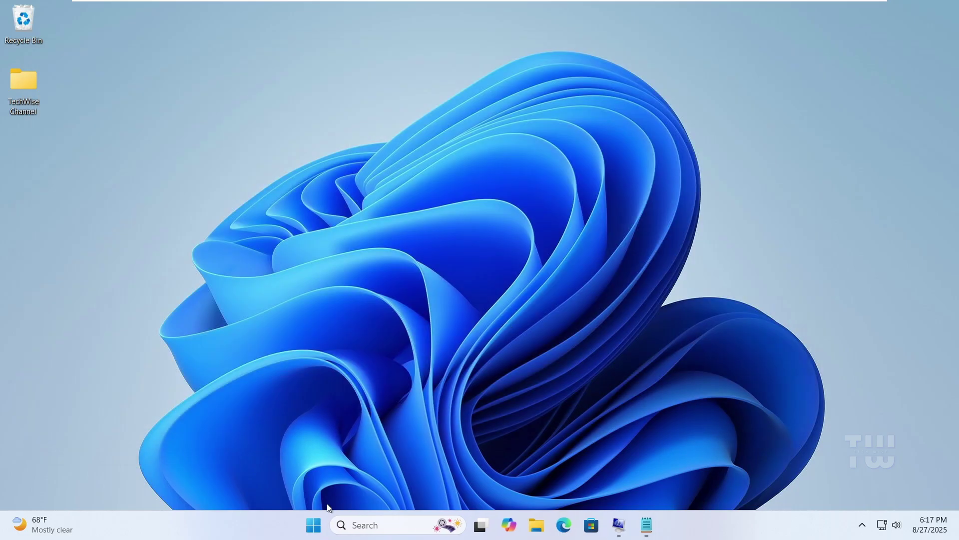
{"action": "left_click", "coordinate": [320, 523]}
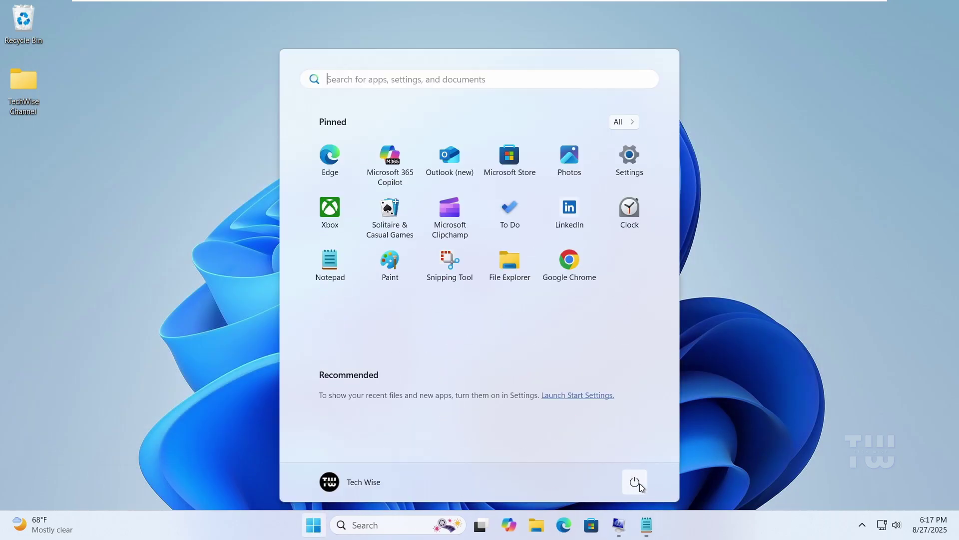
{"action": "left_click", "coordinate": [636, 482]}
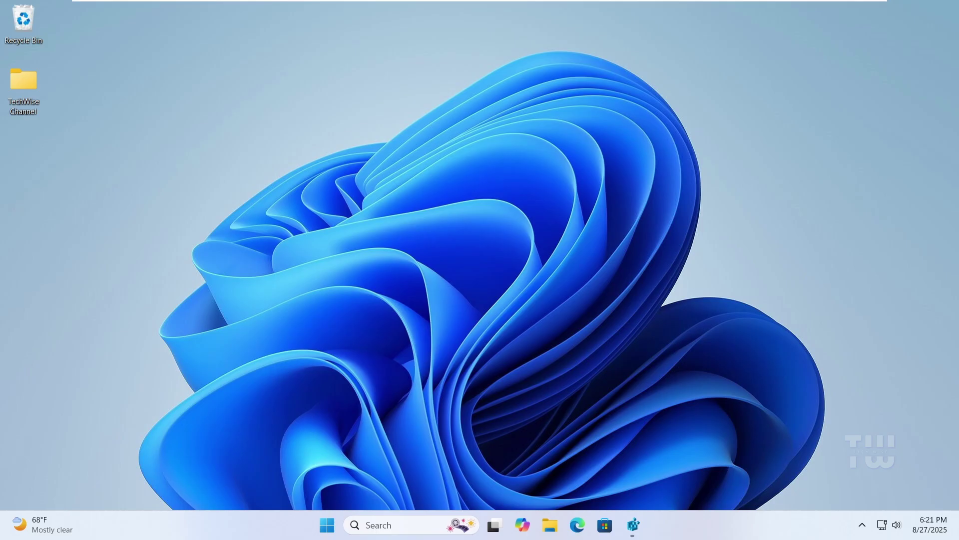
- Open Device Manager and select the VMware SVGA 3D display adapter
{"action": "right_click", "coordinate": [330, 525]}
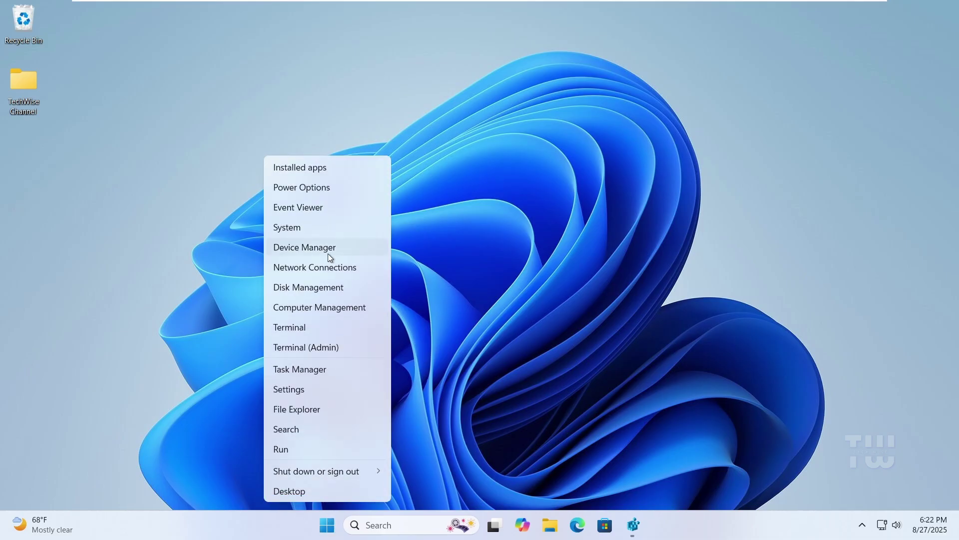
{"action": "left_click", "coordinate": [341, 252]}
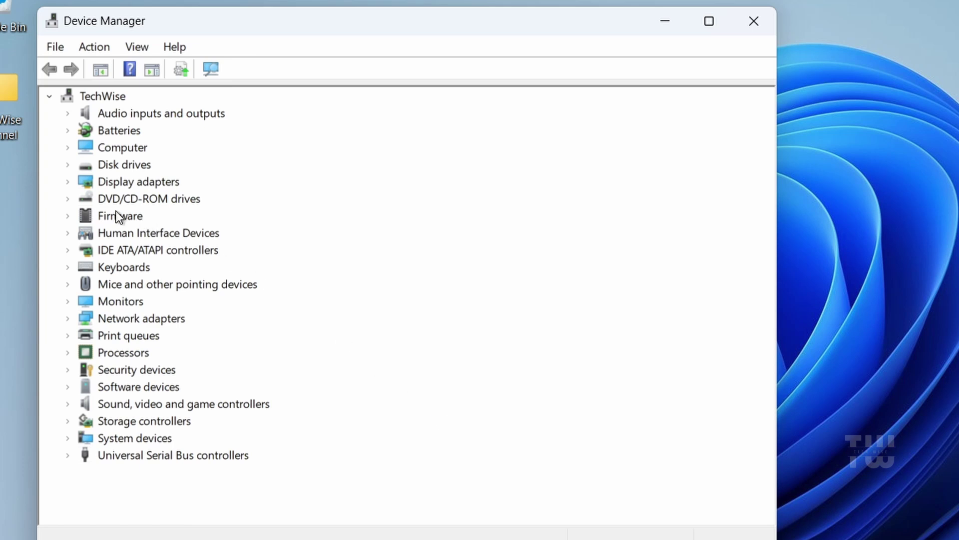
{"action": "left_click", "coordinate": [71, 183]}
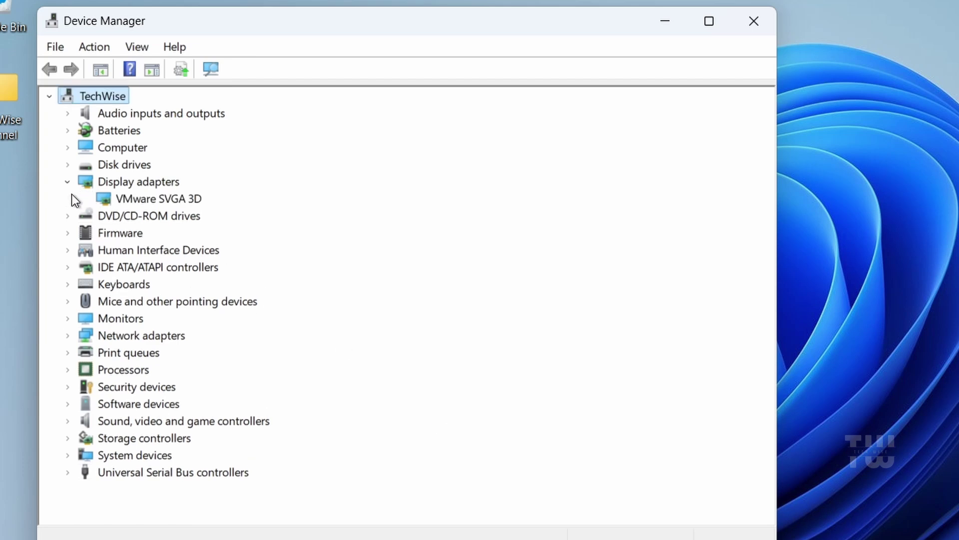
{"action": "left_click", "coordinate": [140, 197]}
- Search automatically for a newer VMware SVGA 3D driver, dismiss the result, and close Device Manager
{"action": "right_click", "coordinate": [139, 197]}
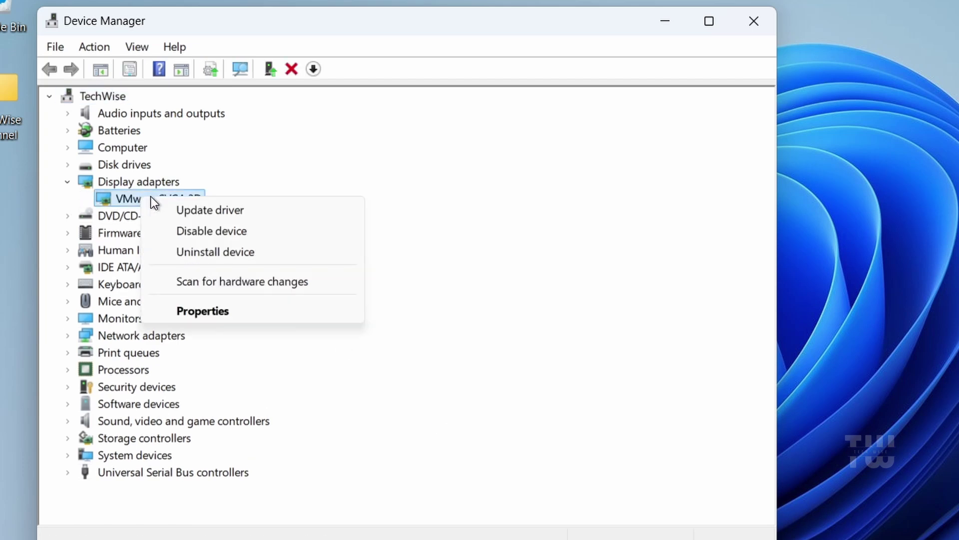
{"action": "left_click", "coordinate": [208, 211]}
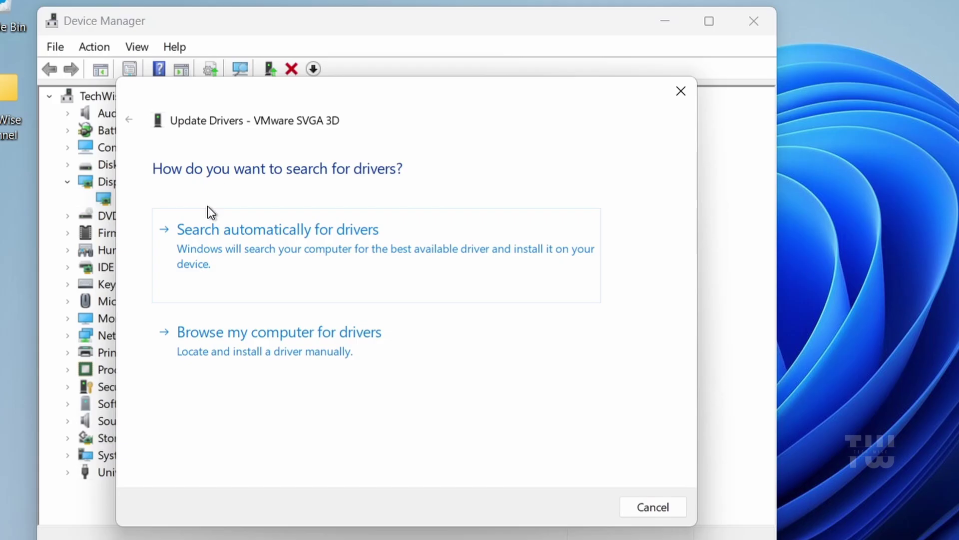
{"action": "left_click", "coordinate": [293, 257]}
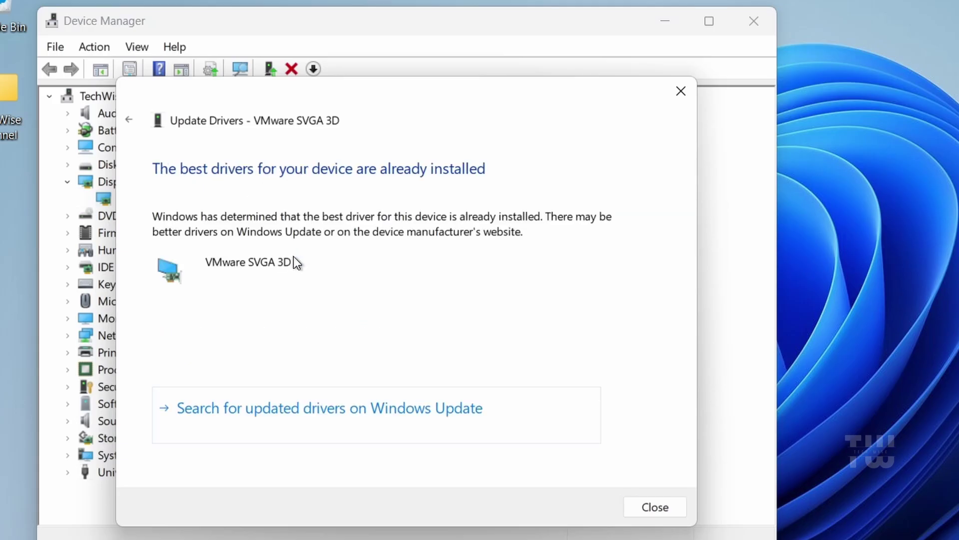
{"action": "left_click", "coordinate": [655, 507]}
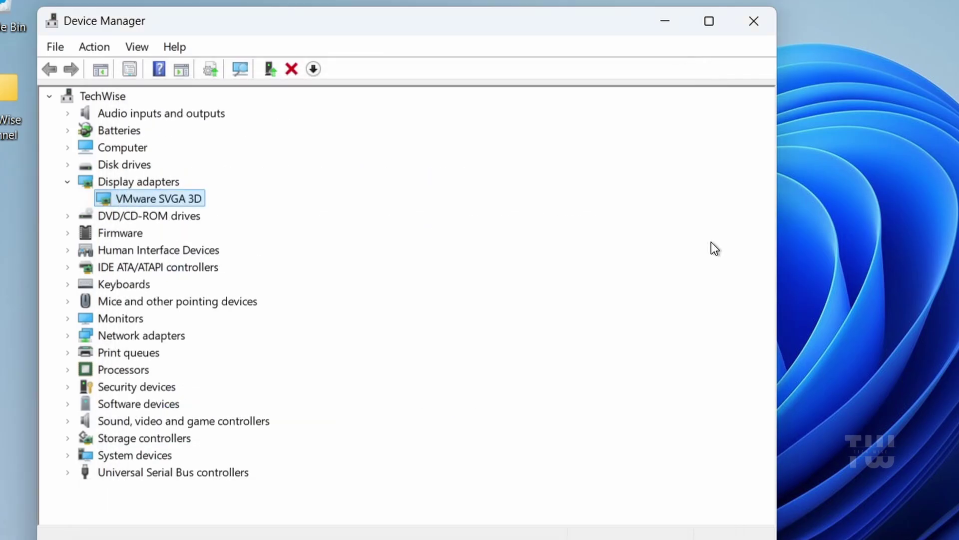
{"action": "left_click", "coordinate": [754, 25]}
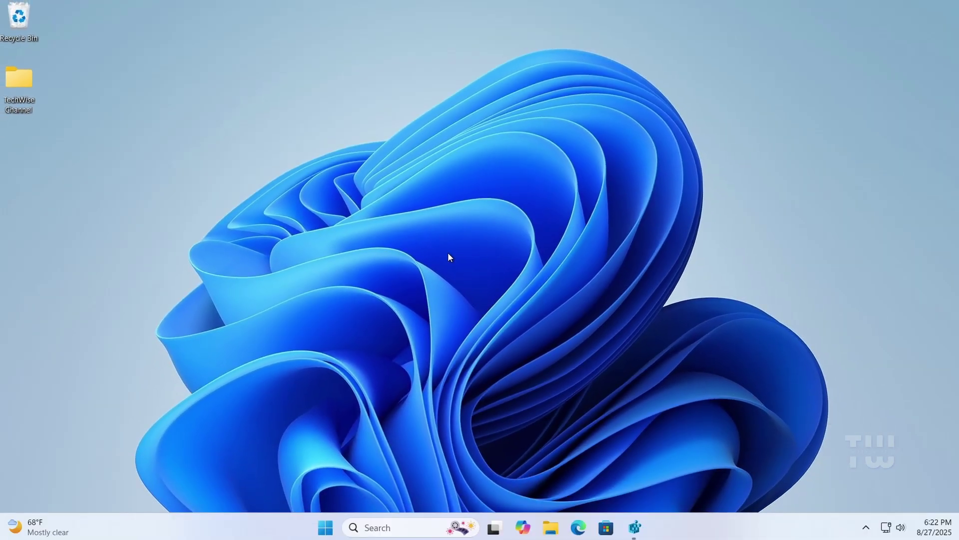